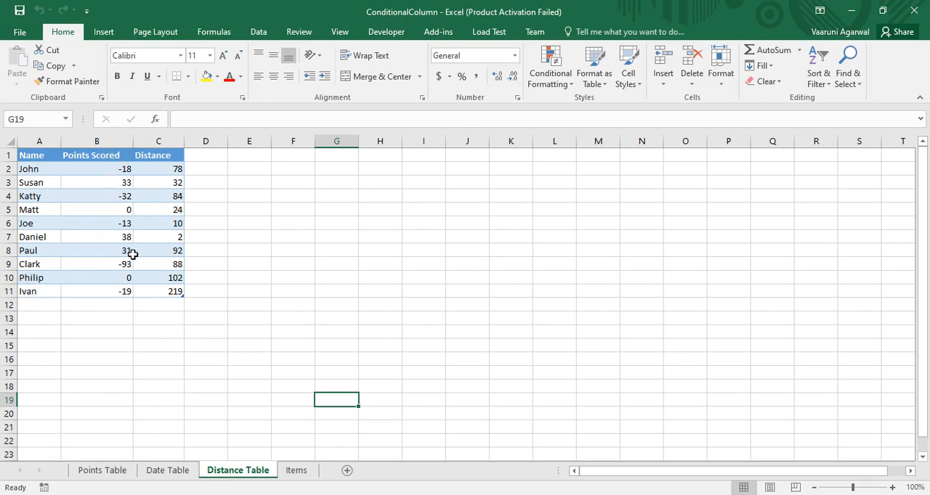
# Show the Items sheet of the ConditionalColumn workbook and examine its table
pyautogui.click(784, 494)
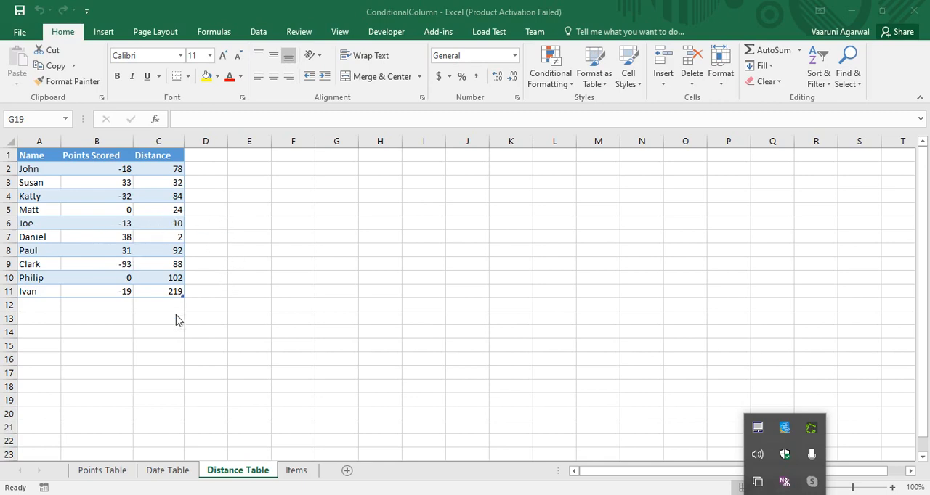
pyautogui.click(306, 473)
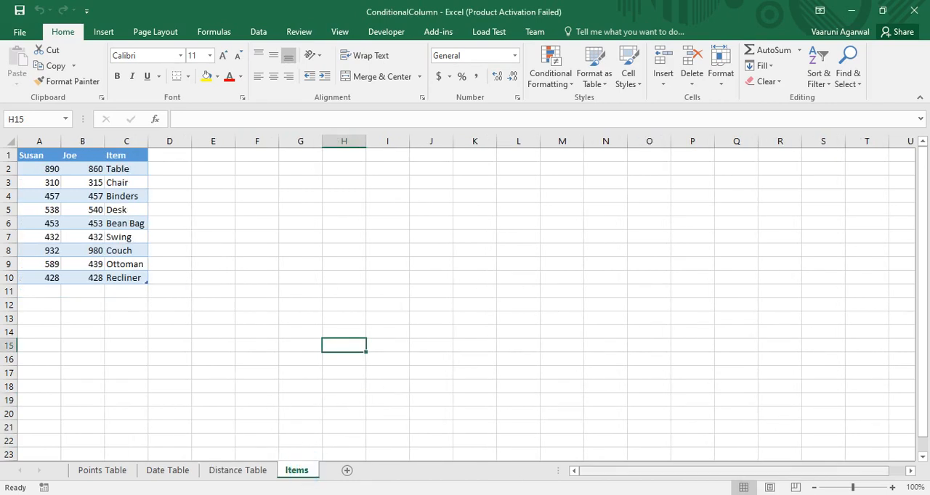
pyautogui.click(784, 494)
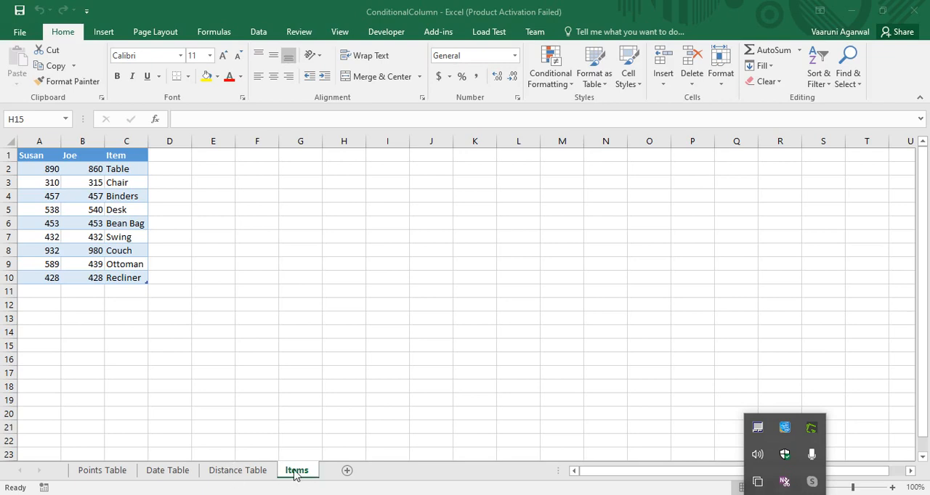
# Return from Notepad to the ConditionalColumn workbook and close it
pyautogui.click(353, 494)
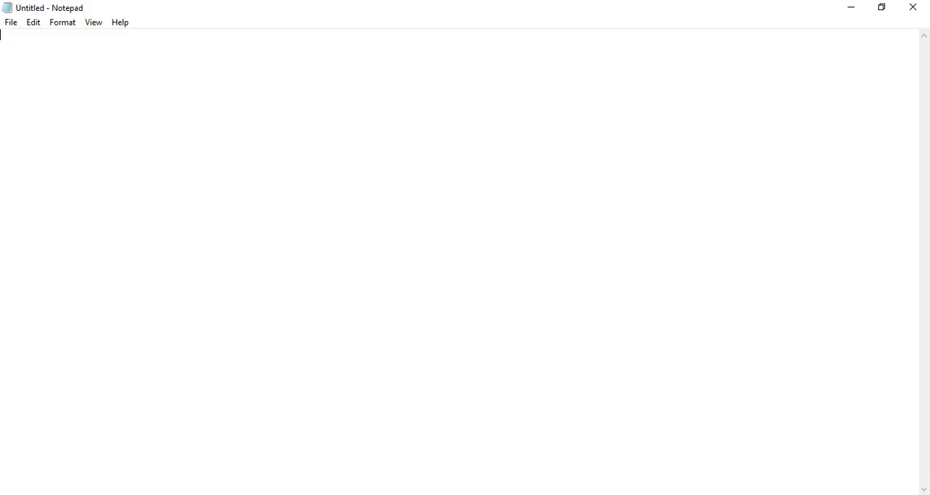
pyautogui.hotkey('alt', 'Tab')
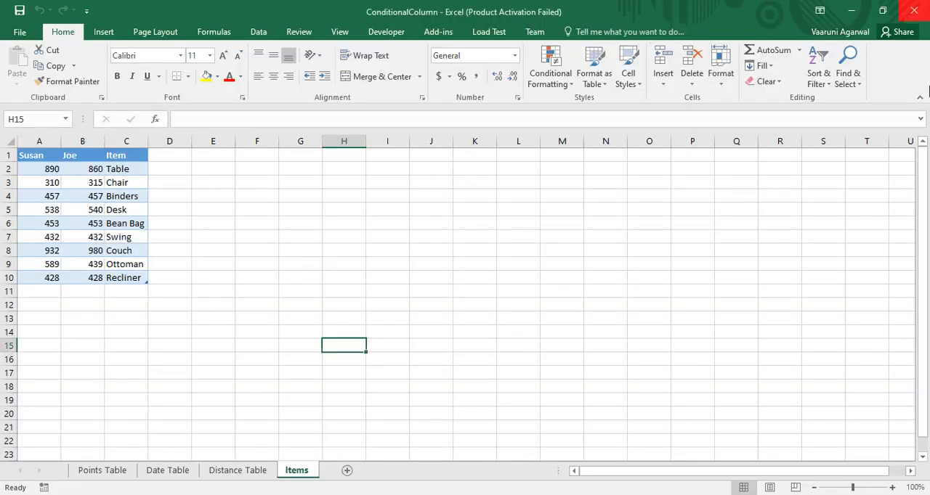
pyautogui.click(921, 8)
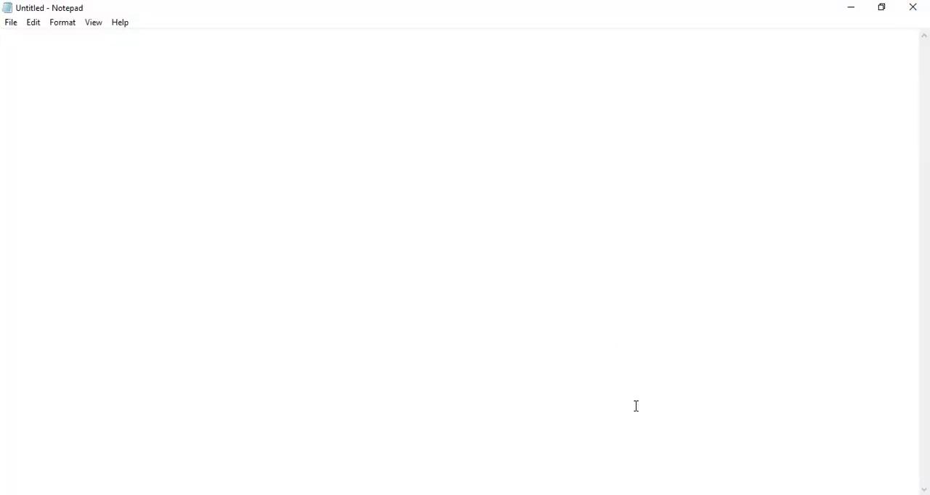
# Switch to Power BI Desktop and connect to the recent Excel source ConditionalColumn.xlsx
pyautogui.click(558, 494)
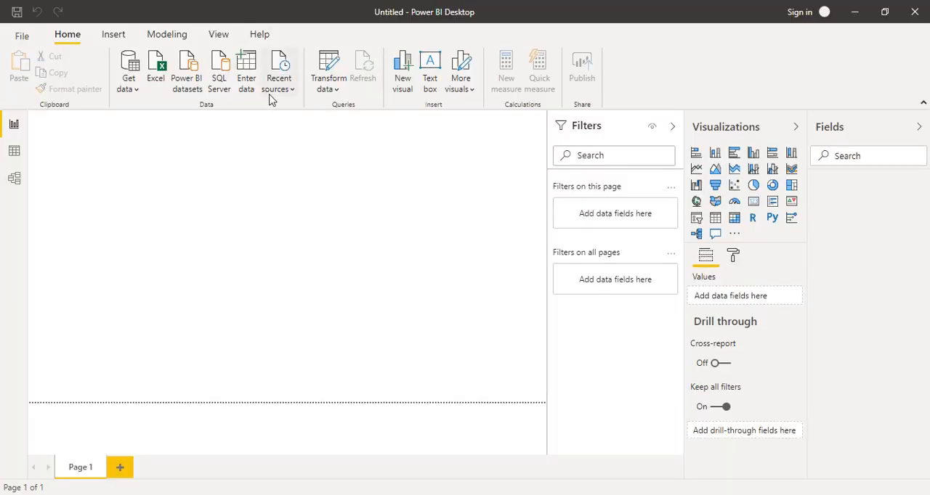
pyautogui.click(280, 86)
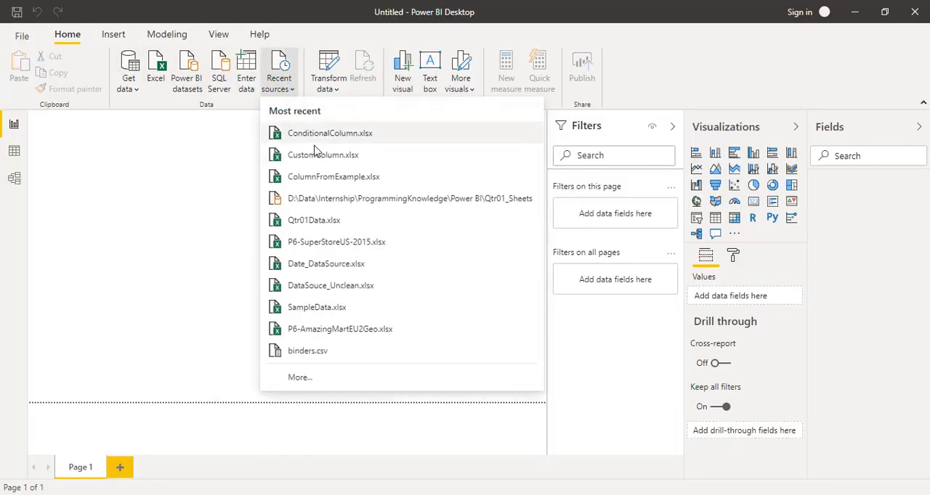
pyautogui.click(317, 138)
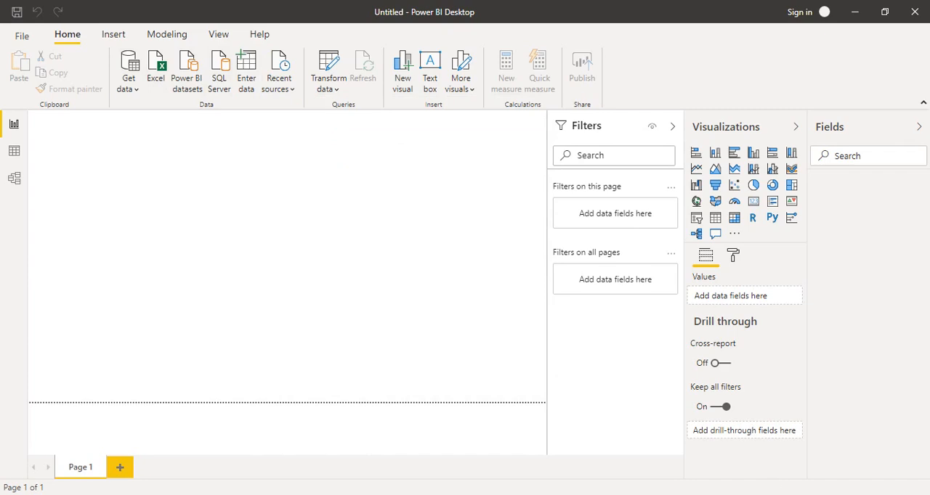
pyautogui.click(785, 494)
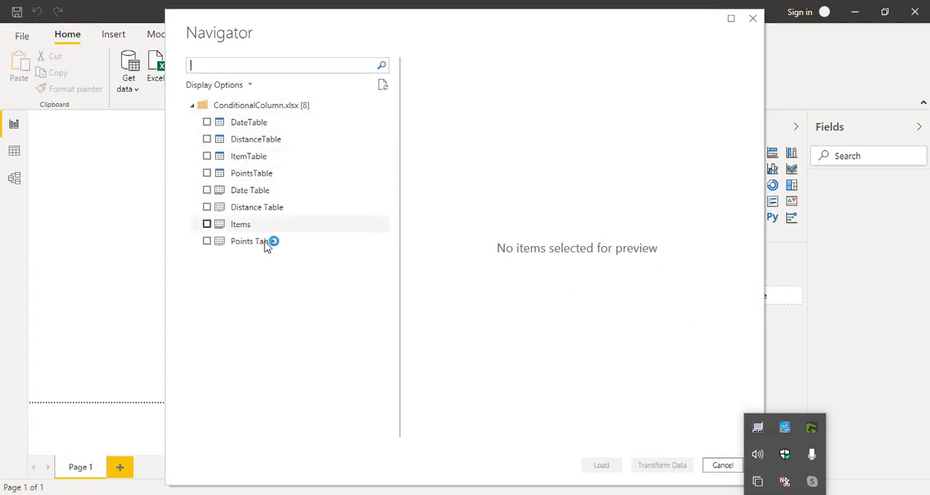
# Select DistanceTable and ItemTable from the workbook and open both for transformation in Power Query Editor
pyautogui.click(267, 142)
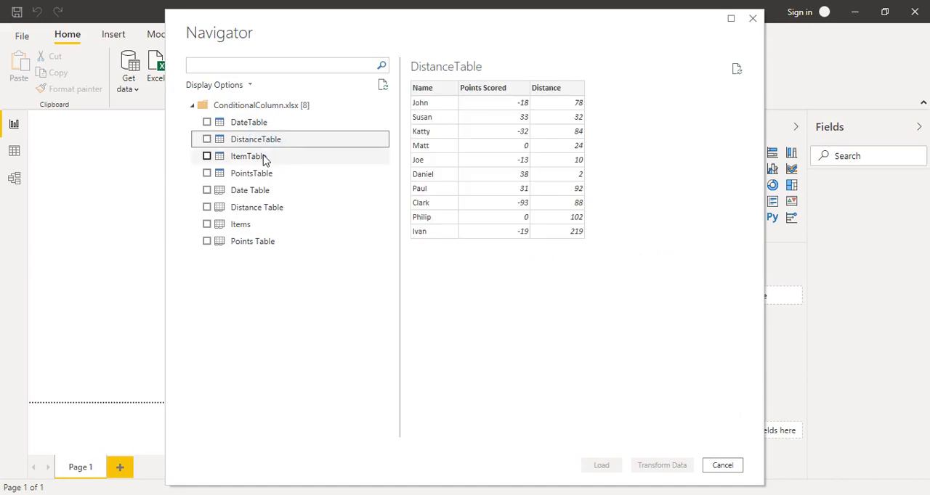
pyautogui.click(260, 157)
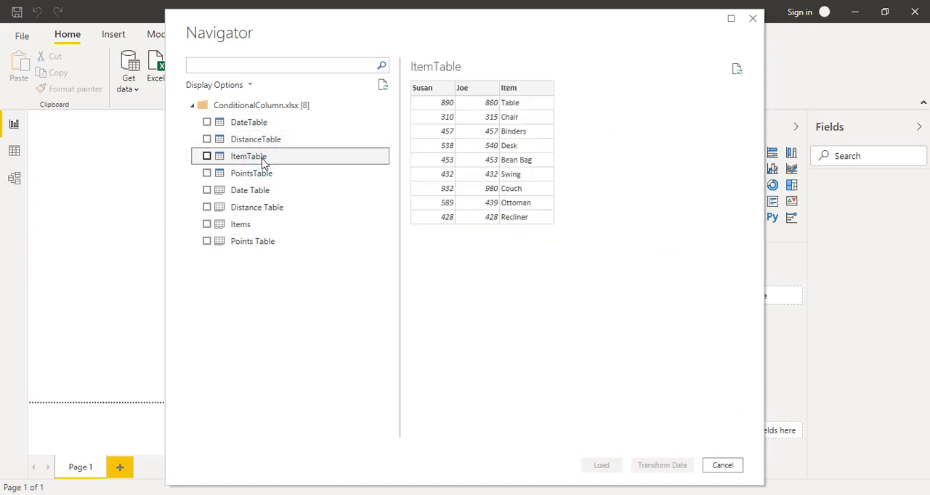
pyautogui.click(276, 138)
pyautogui.click(206, 139)
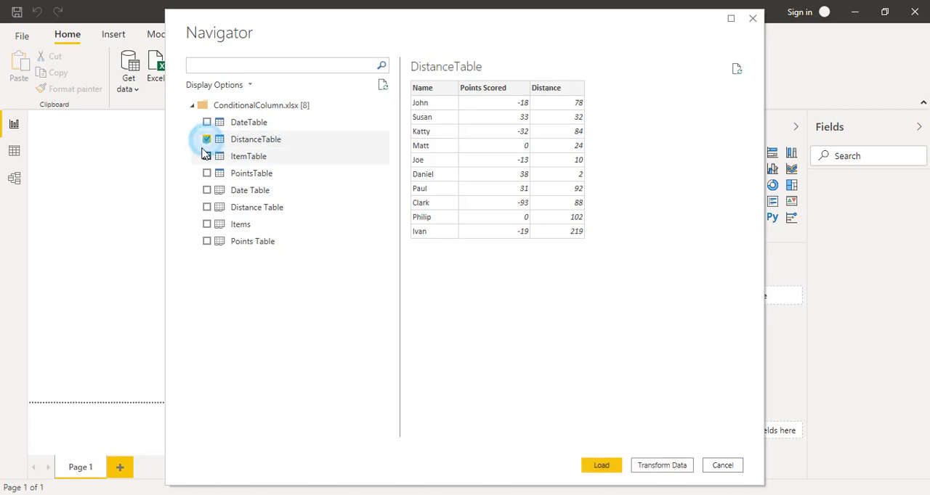
pyautogui.click(207, 157)
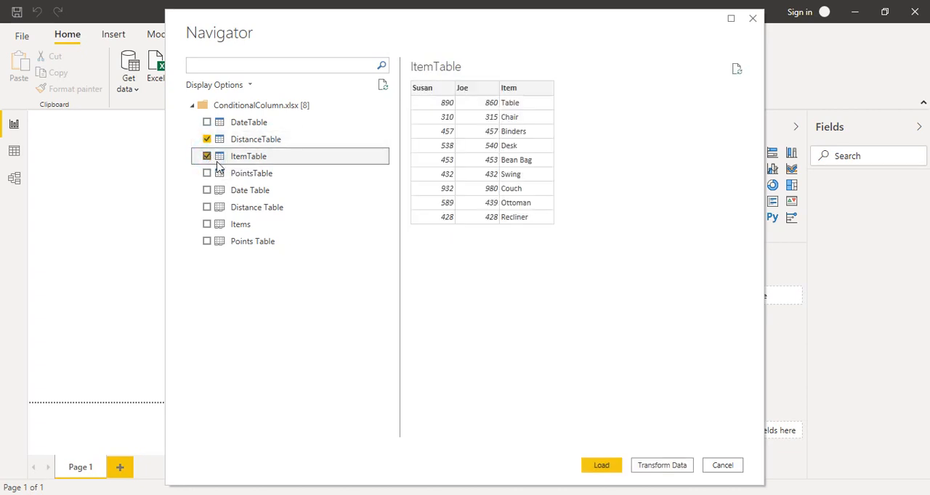
pyautogui.click(661, 466)
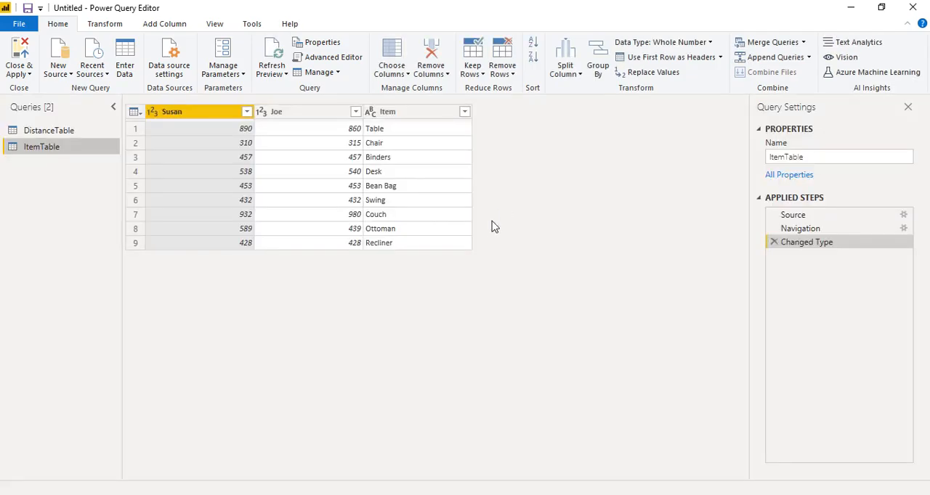
# Examine the data of the DistanceTable query and return to the ItemTable query
pyautogui.click(786, 494)
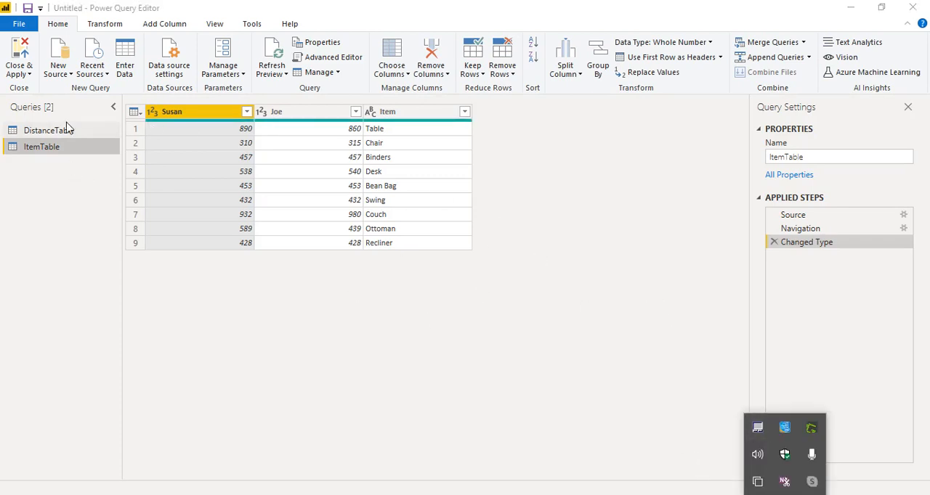
pyautogui.click(48, 136)
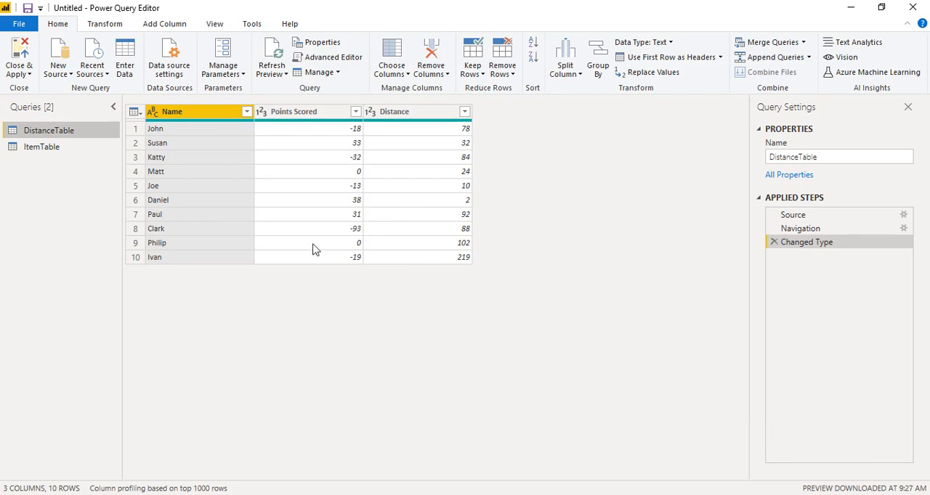
pyautogui.click(785, 494)
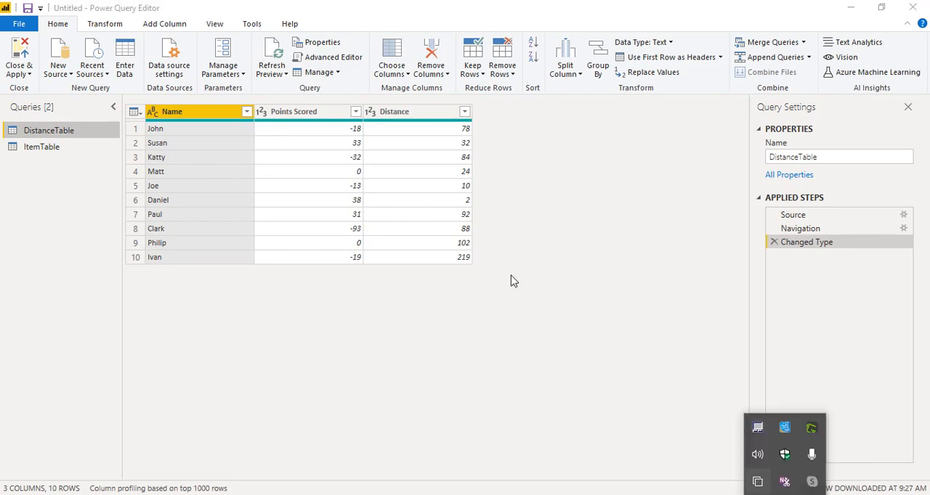
pyautogui.click(77, 146)
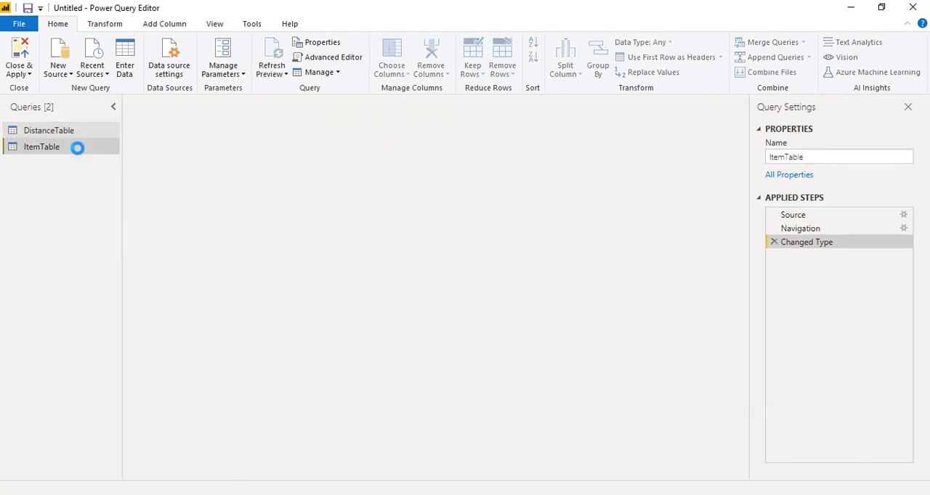
pyautogui.click(784, 494)
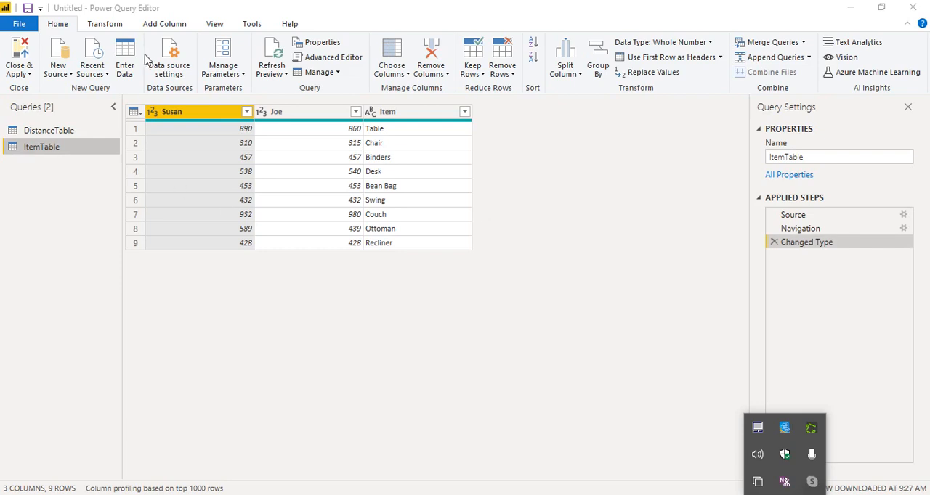
# Start a new conditional column on ItemTable and name it Result
pyautogui.click(179, 26)
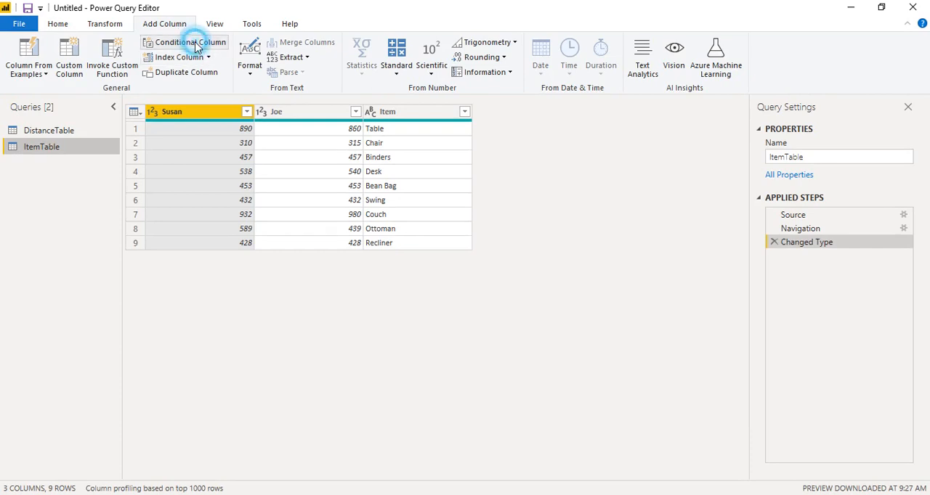
pyautogui.click(192, 42)
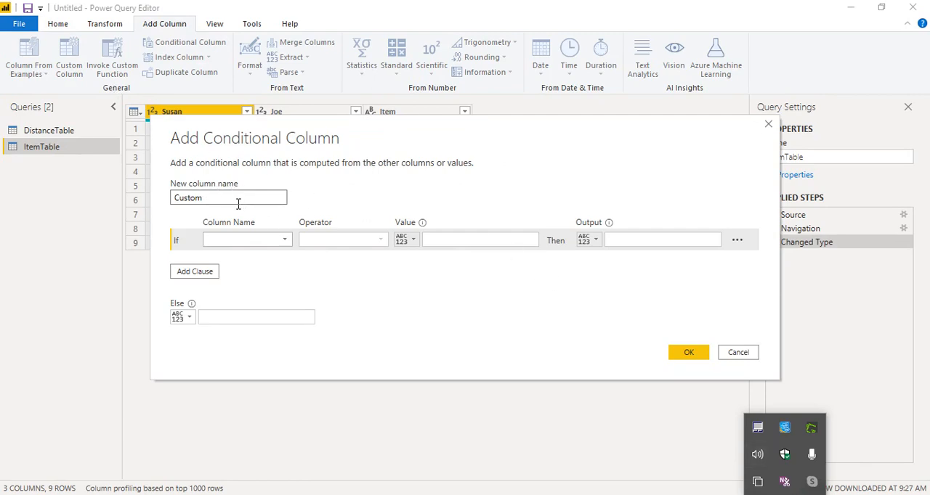
pyautogui.moveTo(245, 200); pyautogui.dragTo(172, 197)
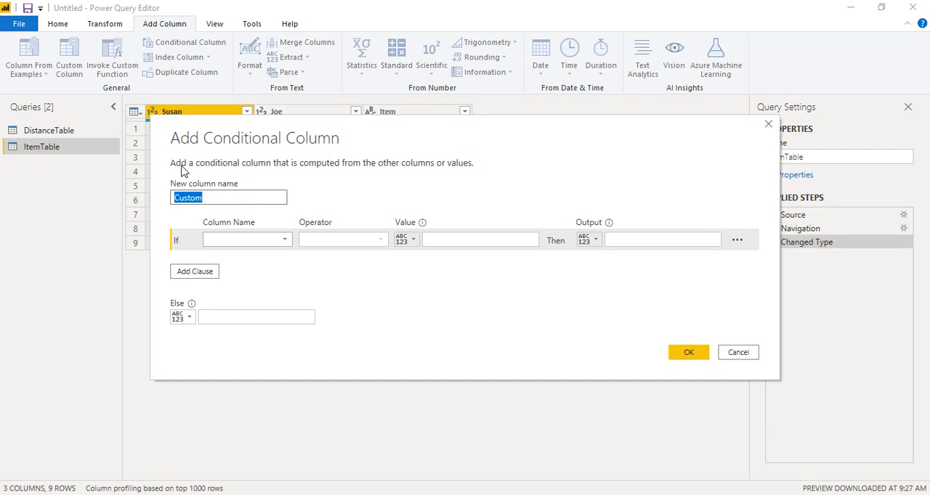
pyautogui.write('Result')
pyautogui.moveTo(338, 130); pyautogui.dragTo(329, 195)
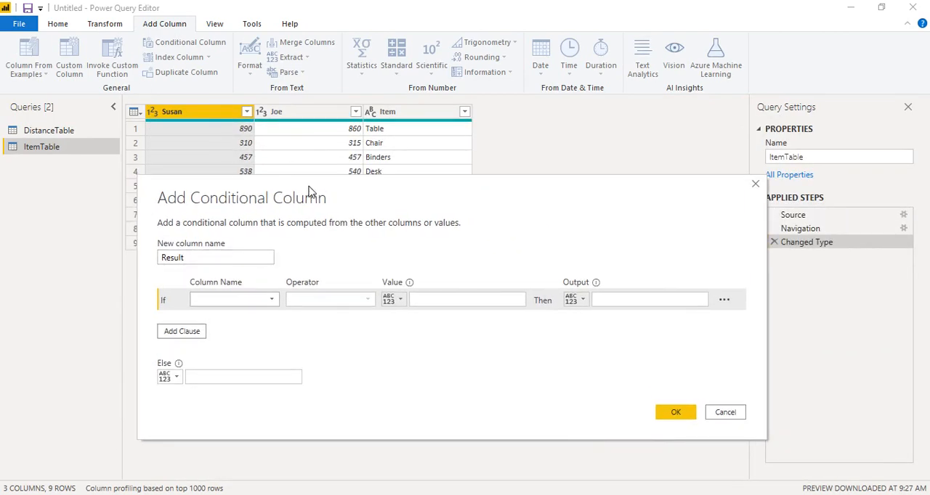
# Define the If condition so that ItemTable's first column equals its second column, using a column reference as the comparison value
pyautogui.click(268, 300)
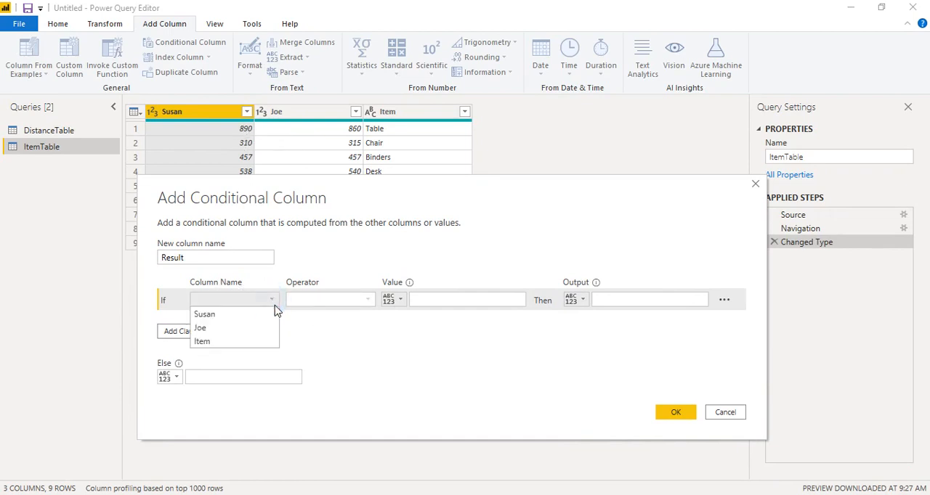
pyautogui.click(244, 314)
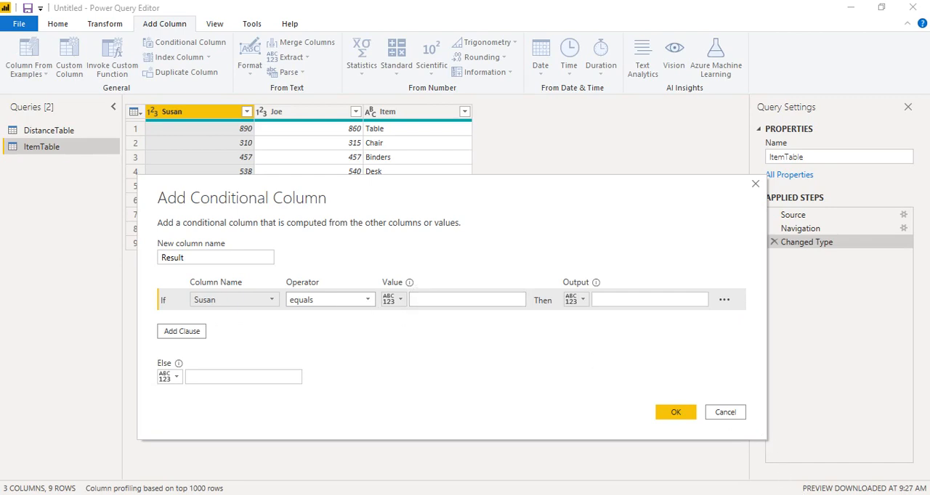
pyautogui.click(785, 494)
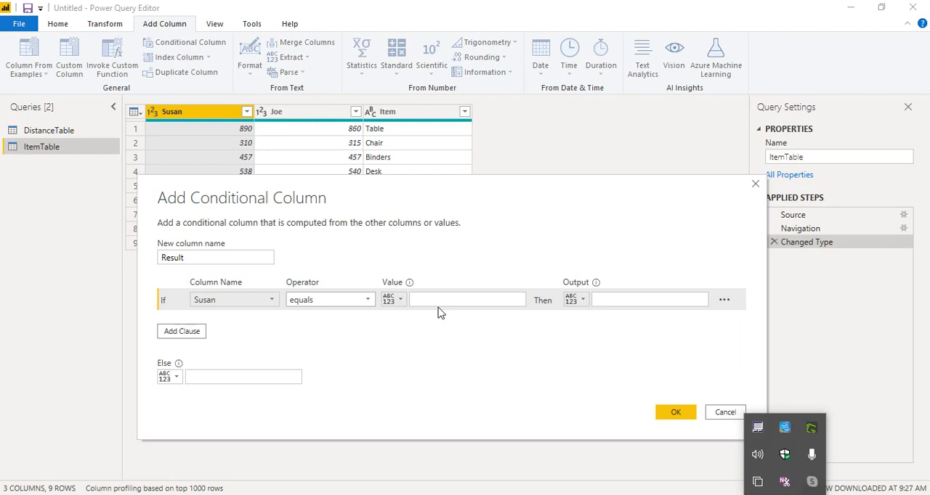
pyautogui.click(402, 300)
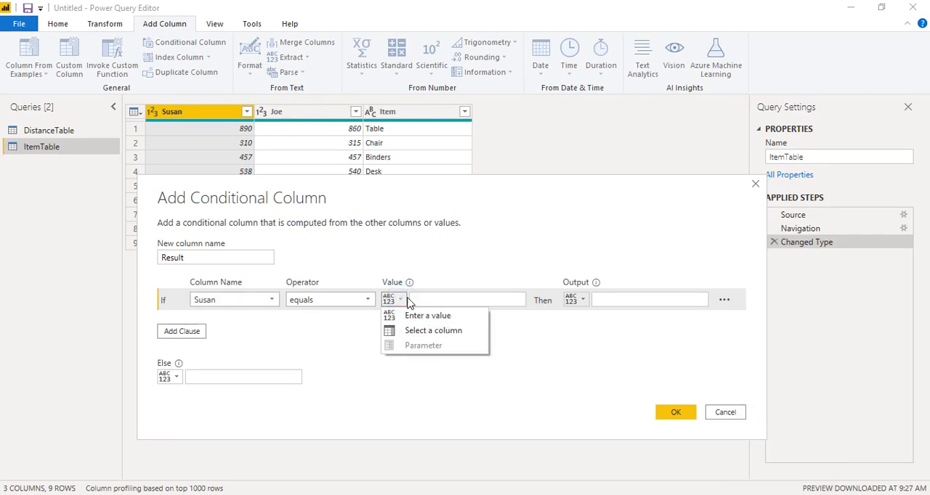
pyautogui.click(428, 331)
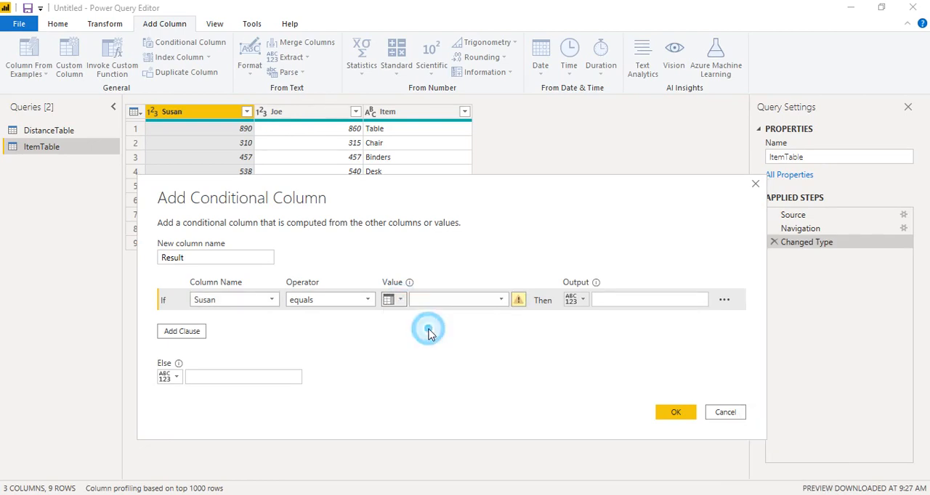
pyautogui.click(501, 299)
pyautogui.click(422, 330)
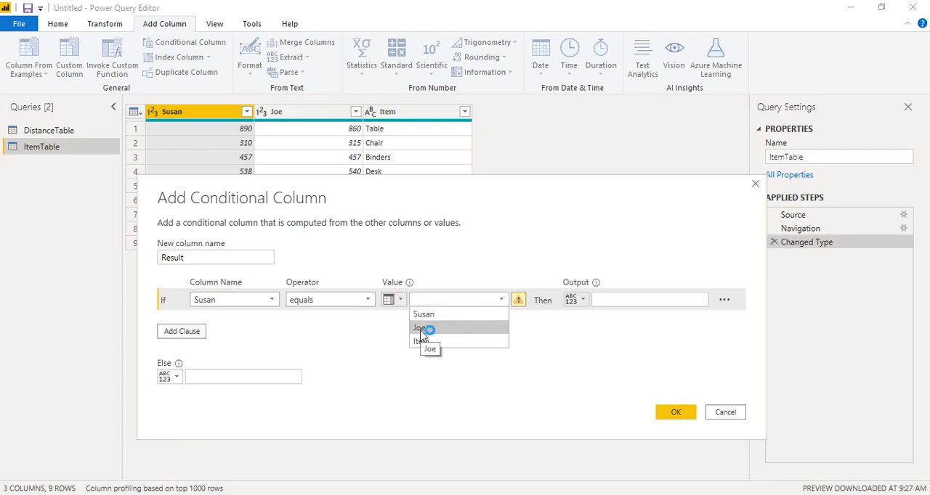
pyautogui.click(420, 331)
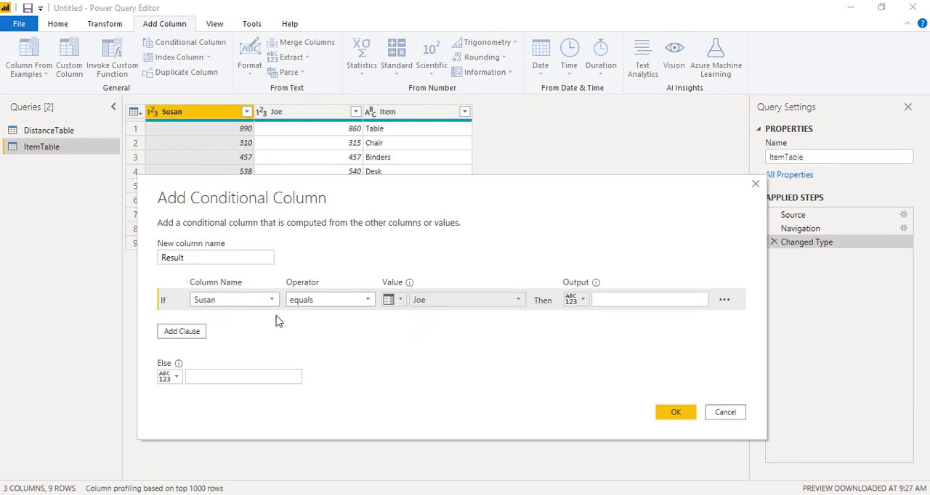
# Set the condition's output to Same and the Else value to Different, and create the Result column
pyautogui.click(614, 299)
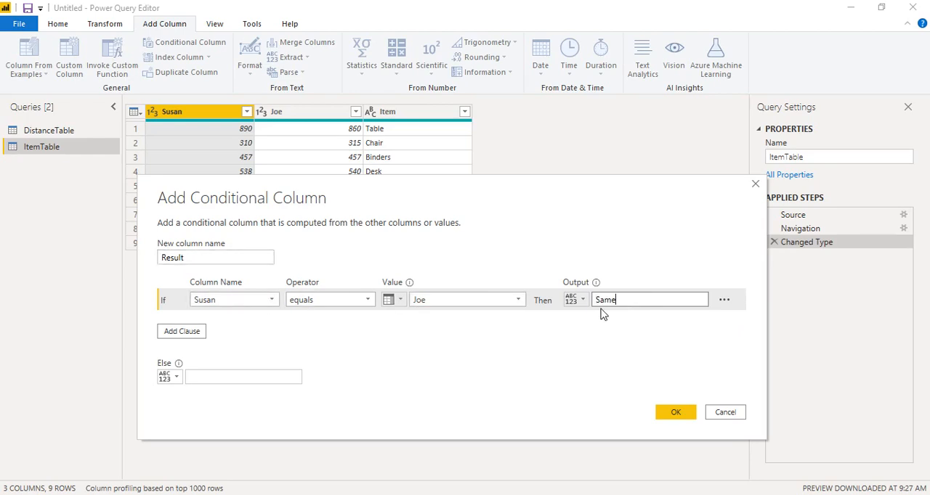
pyautogui.click(226, 375)
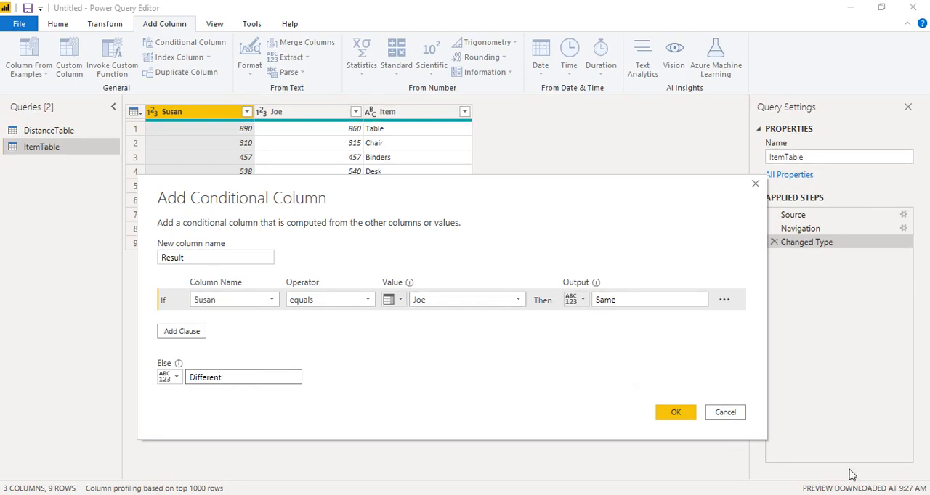
pyautogui.click(785, 494)
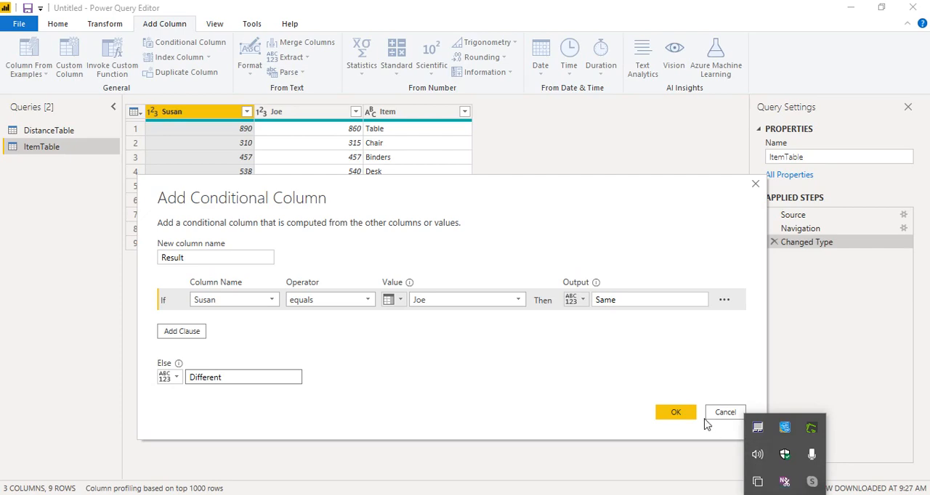
pyautogui.click(677, 414)
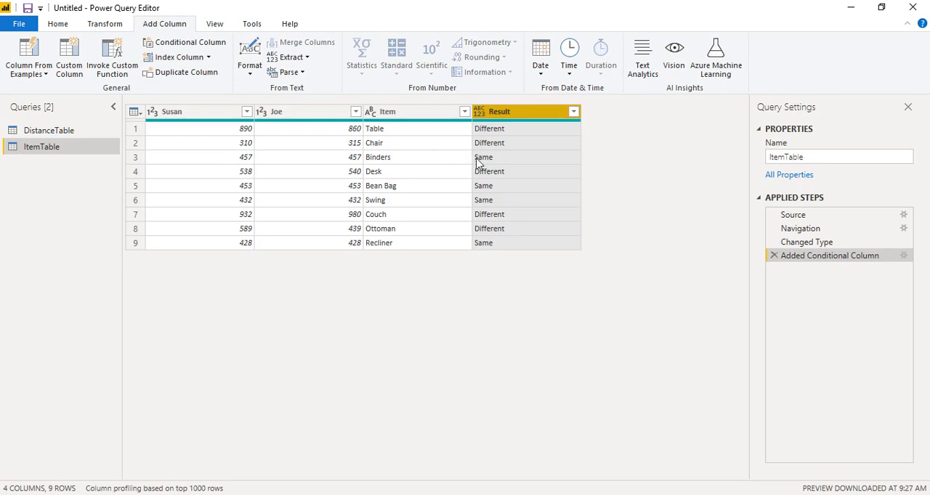
# Switch to the DistanceTable query and start a new conditional column named Transport
pyautogui.click(785, 494)
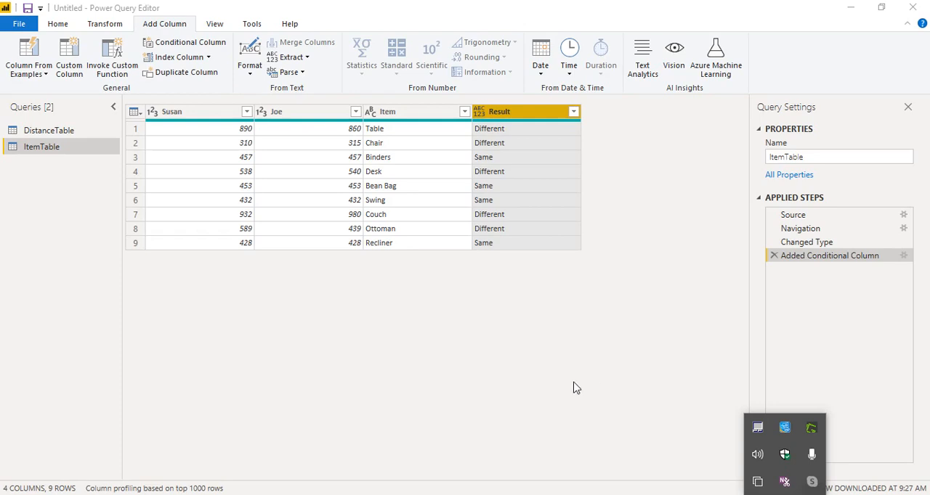
pyautogui.click(85, 131)
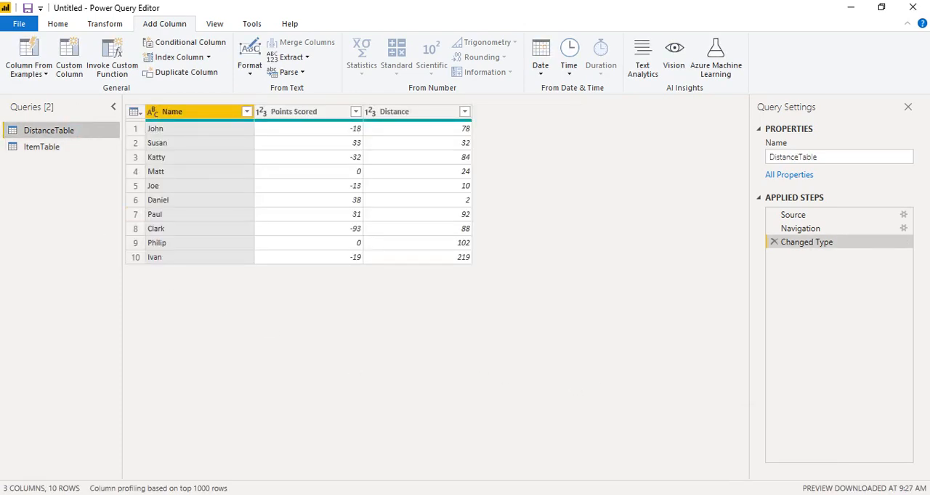
pyautogui.click(784, 494)
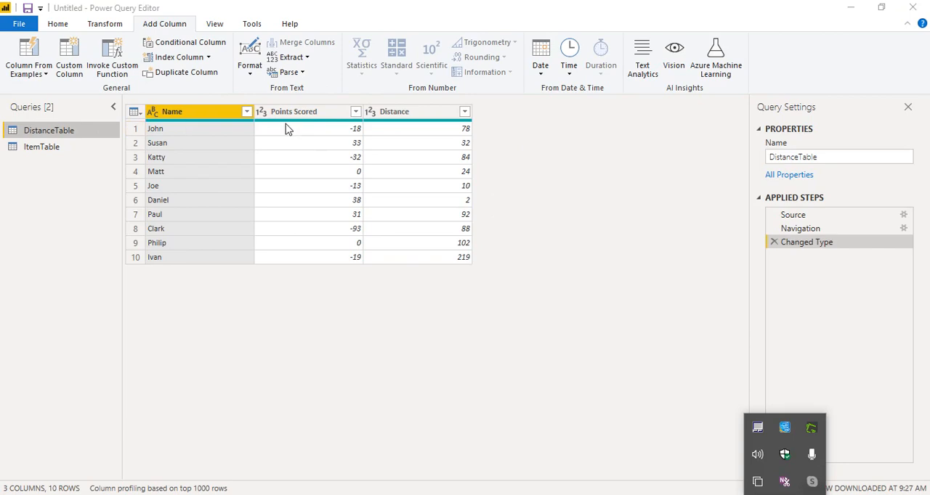
pyautogui.click(221, 44)
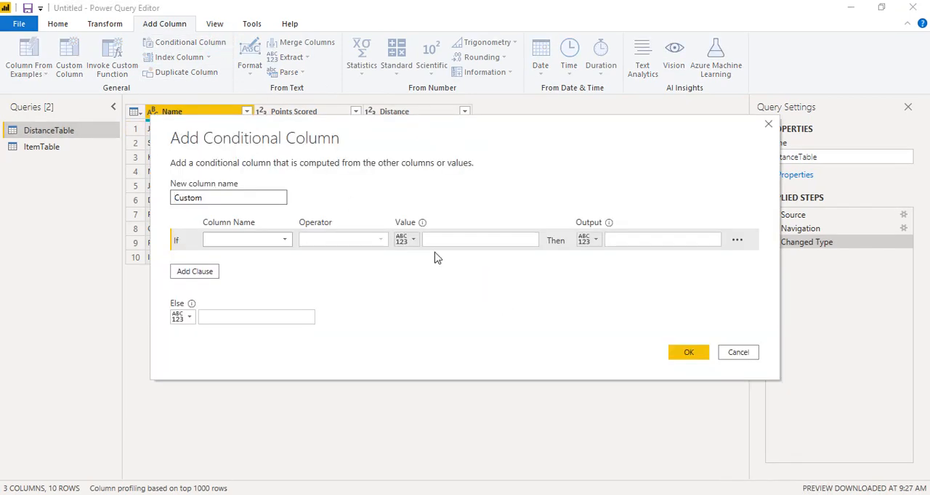
pyautogui.doubleClick(260, 195)
pyautogui.write('Transport')
pyautogui.moveTo(347, 143); pyautogui.dragTo(392, 252)
# Define the If condition so that Points Scored is greater than 0
pyautogui.click(329, 348)
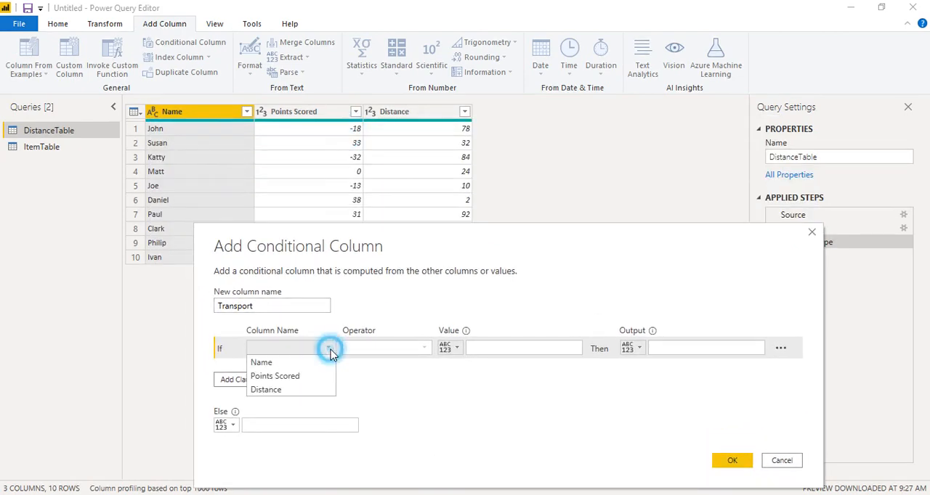
pyautogui.click(317, 377)
pyautogui.click(426, 350)
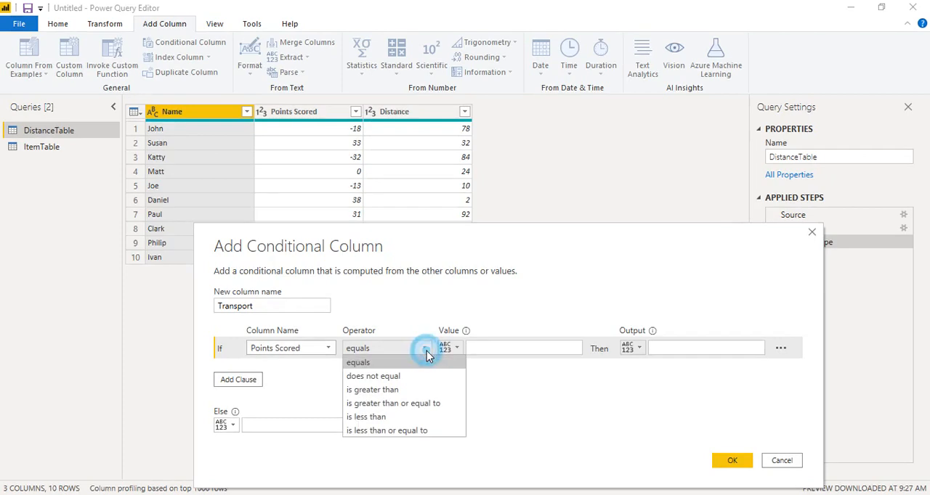
pyautogui.click(404, 391)
pyautogui.click(541, 347)
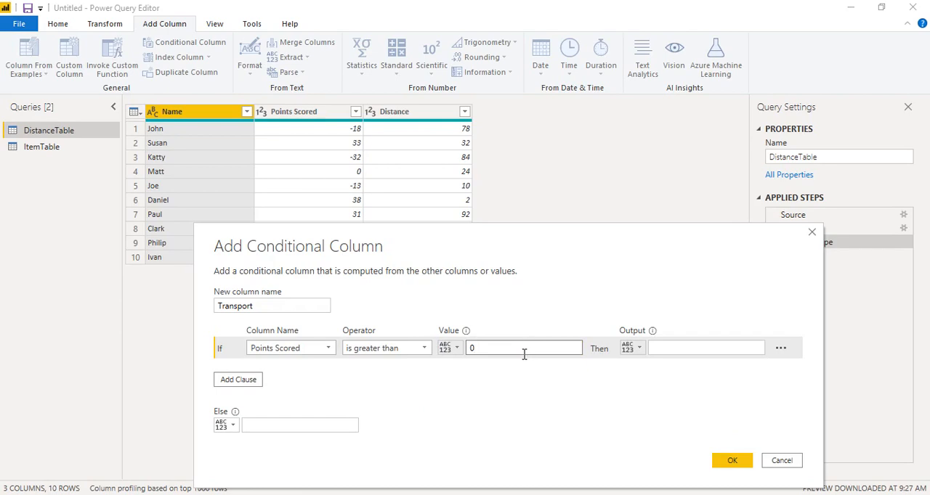
pyautogui.click(695, 351)
pyautogui.click(784, 494)
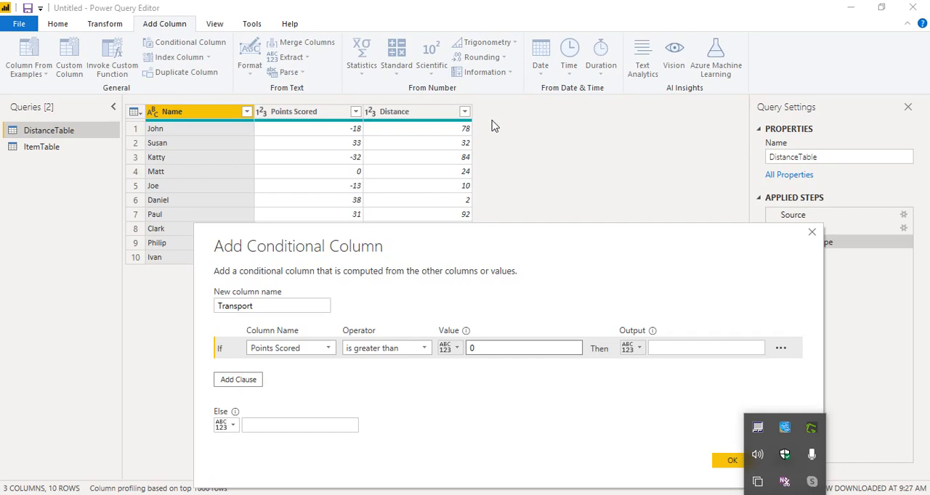
# Change the If condition's operator to is less than and set its output to NO
pyautogui.click(418, 348)
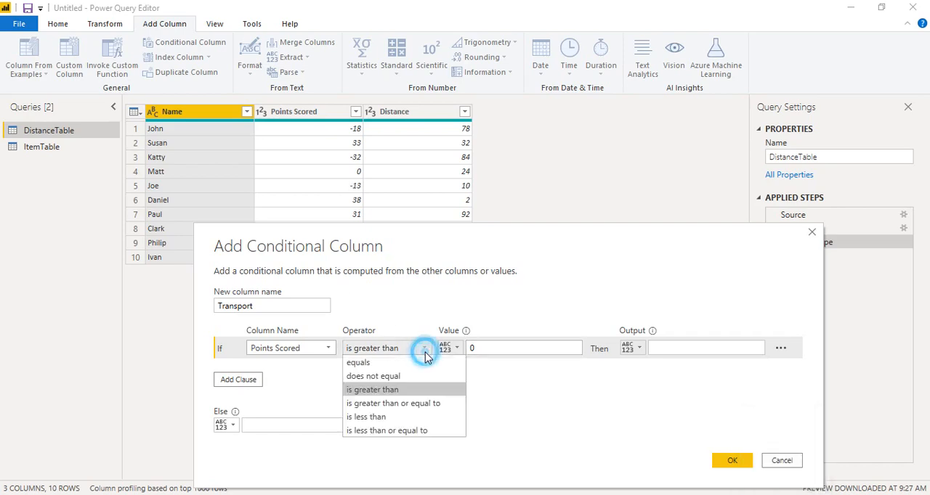
pyautogui.click(366, 417)
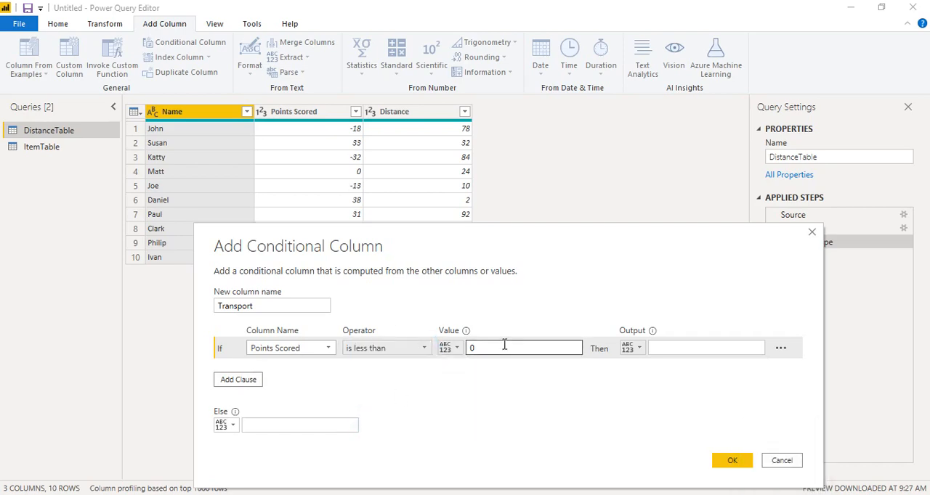
pyautogui.click(678, 348)
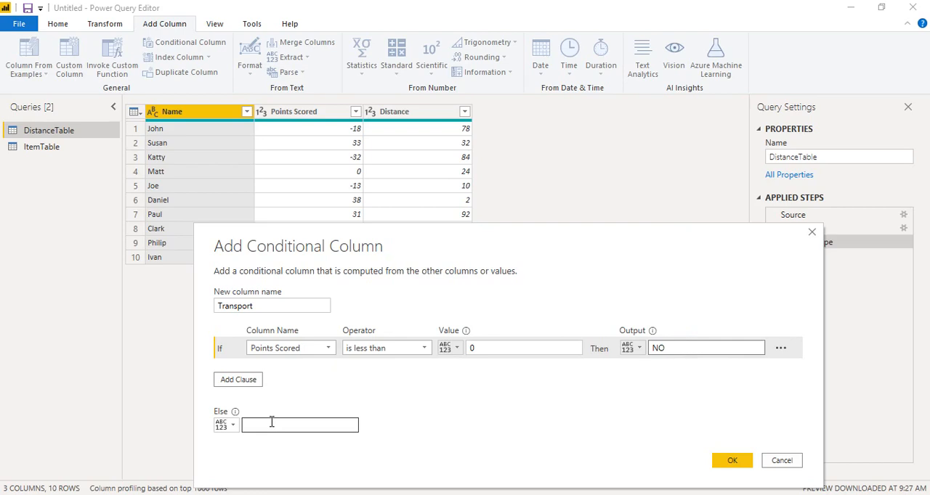
# Add an Else If clause that outputs NO when Points Scored equals 0
pyautogui.click(240, 380)
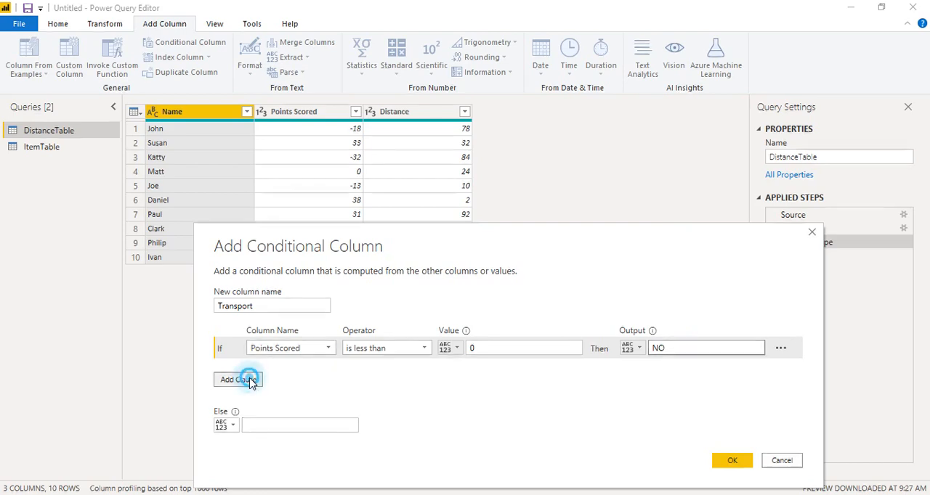
pyautogui.click(332, 373)
pyautogui.click(309, 396)
pyautogui.click(494, 371)
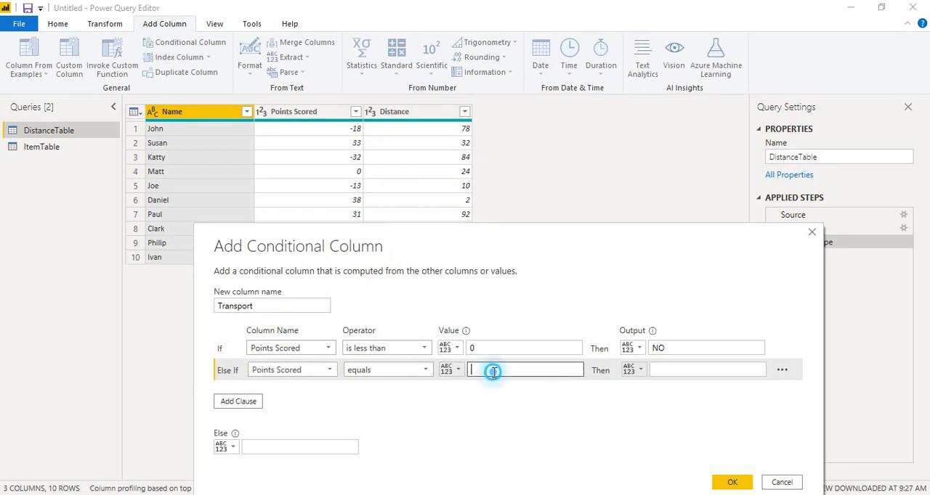
pyautogui.write('0')
pyautogui.click(661, 369)
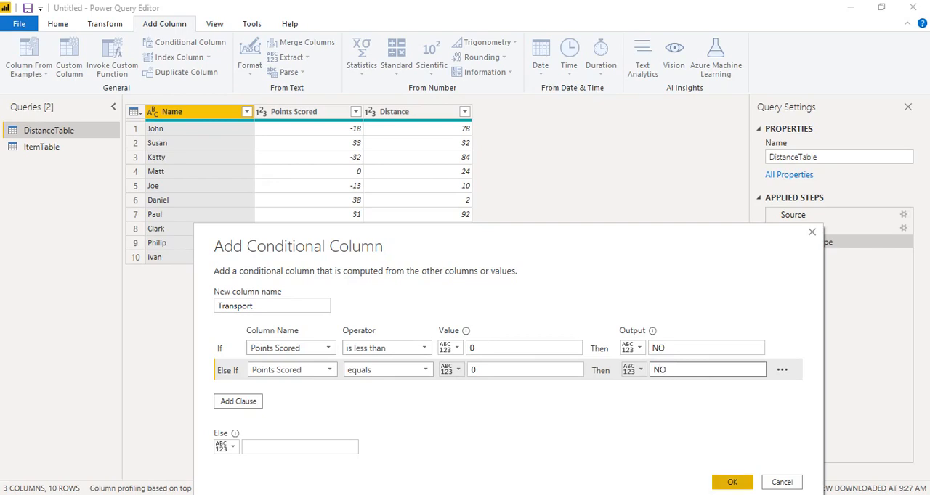
pyautogui.click(784, 494)
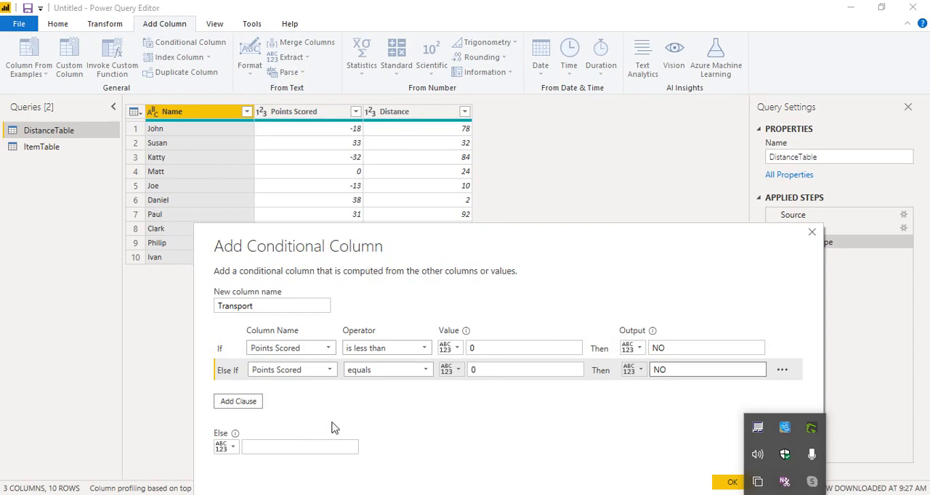
# Add another Else If clause that outputs YES when Distance is less than or equal to 50
pyautogui.click(233, 407)
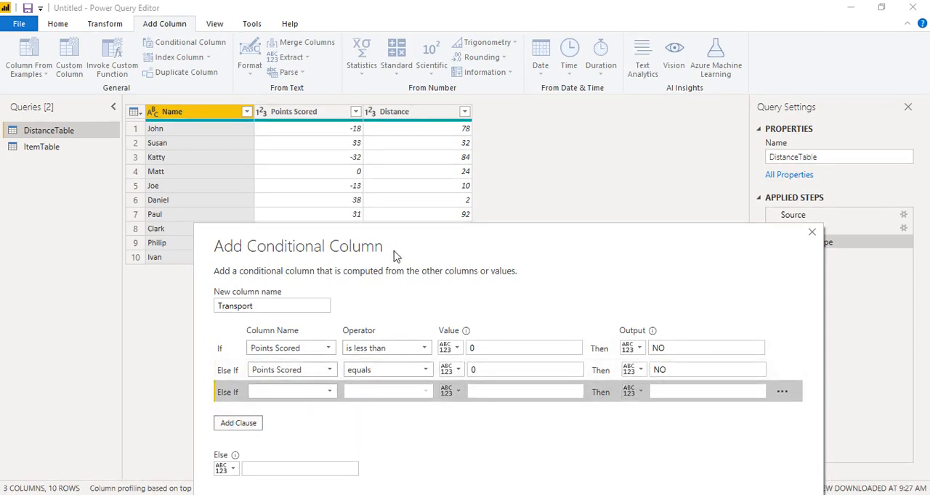
pyautogui.moveTo(426, 240); pyautogui.dragTo(476, 190)
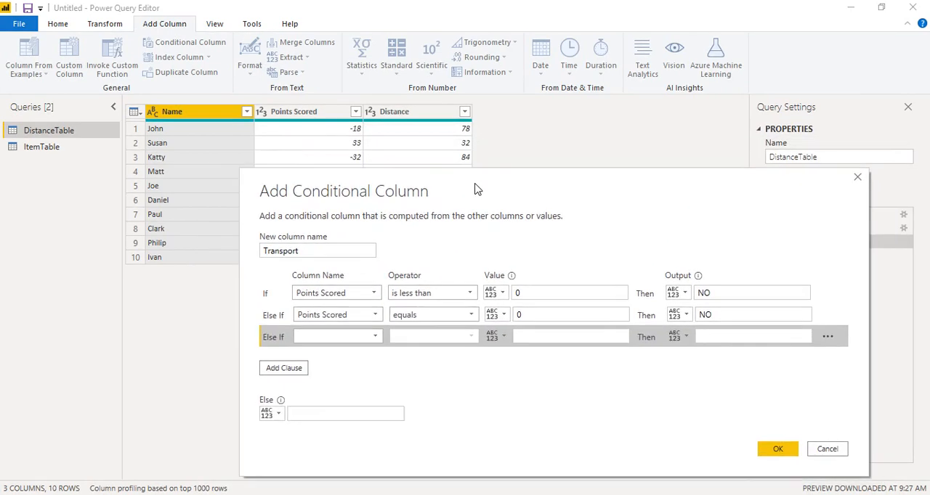
pyautogui.click(378, 337)
pyautogui.click(365, 383)
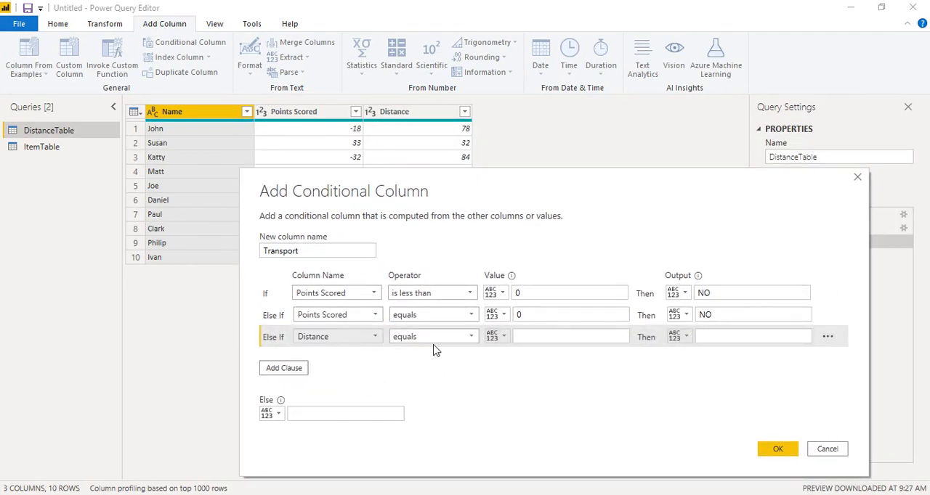
pyautogui.click(470, 337)
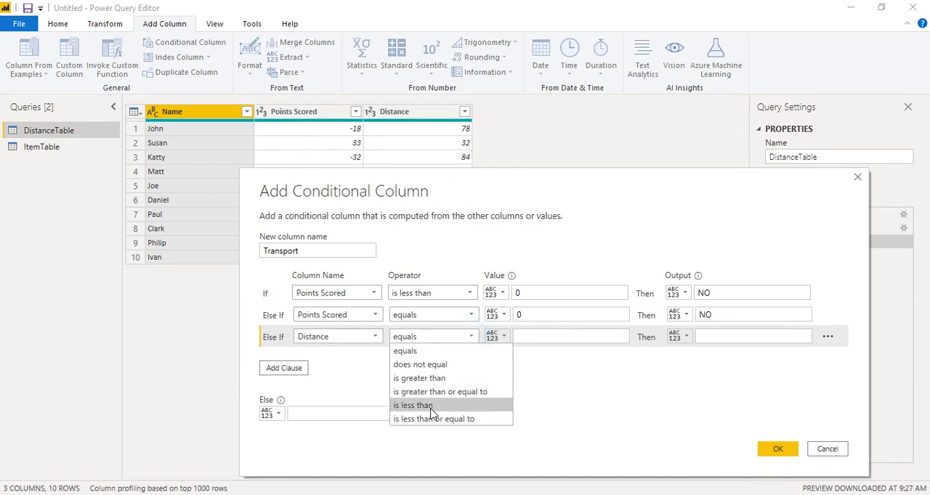
pyautogui.click(431, 407)
pyautogui.click(472, 340)
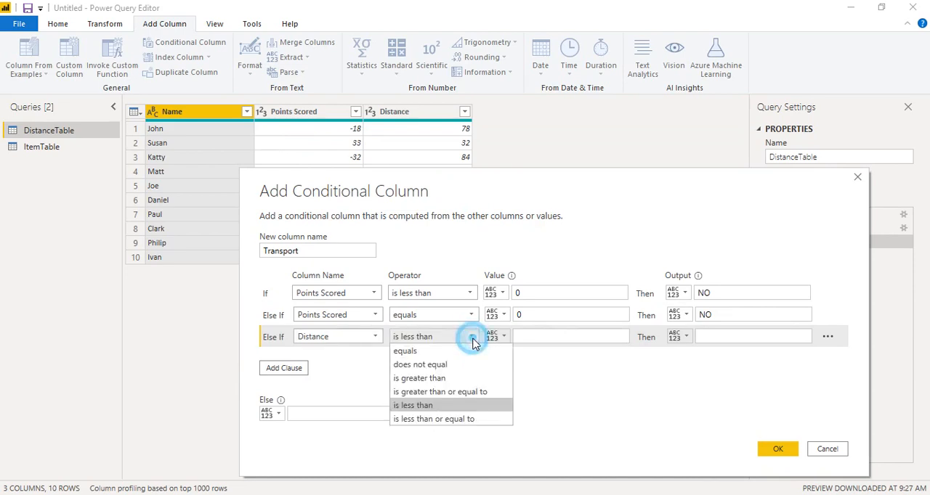
pyautogui.click(465, 419)
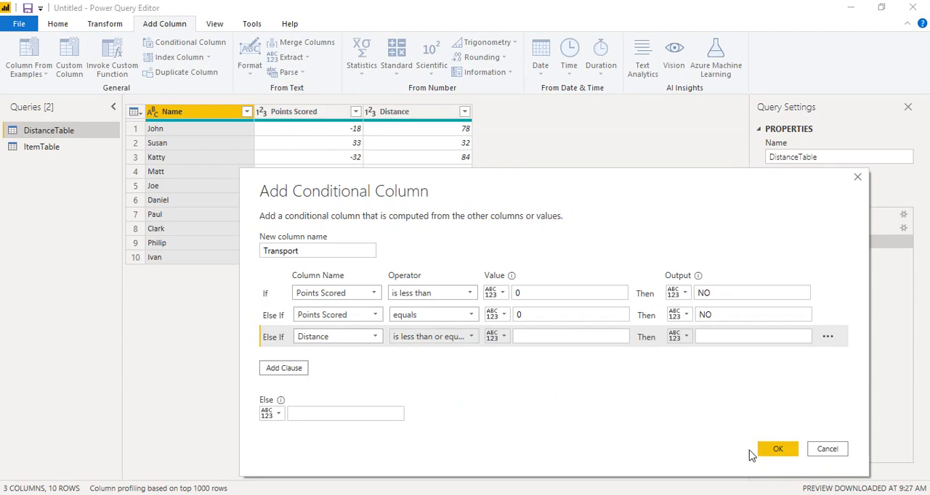
pyautogui.click(591, 336)
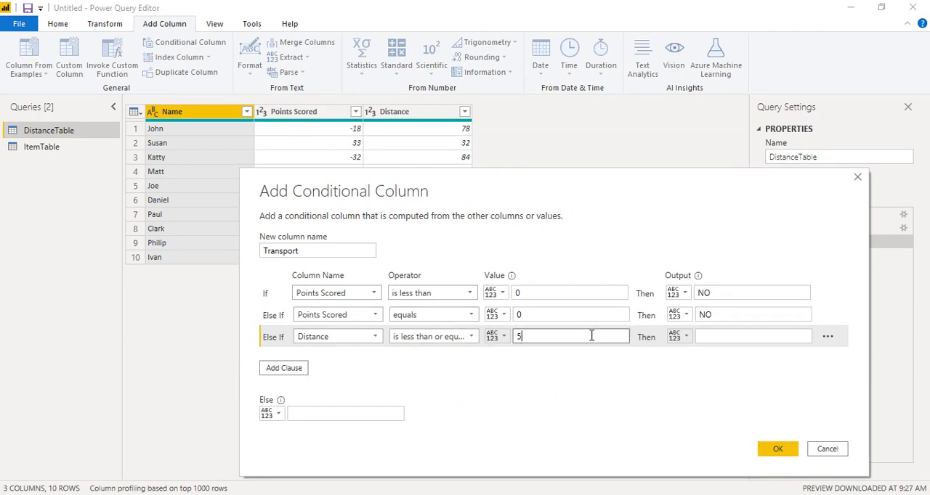
pyautogui.click(710, 334)
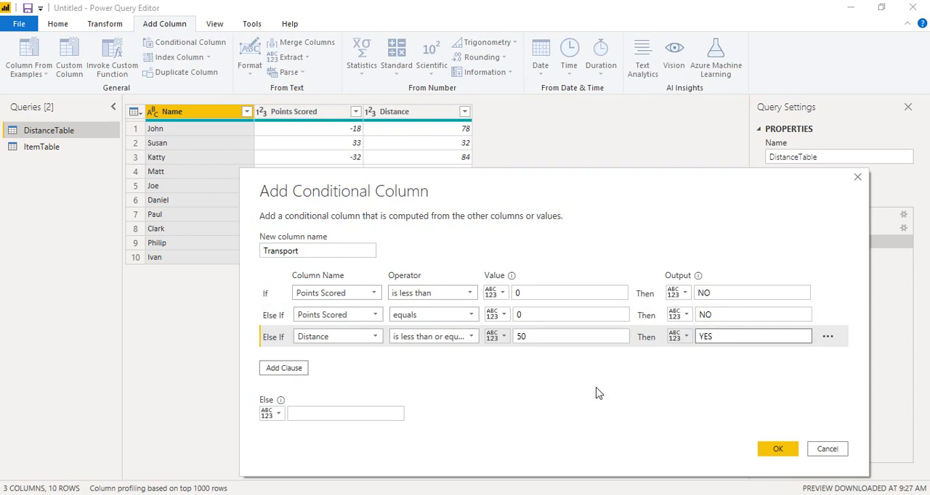
# Set the Else value to NO and create the Transport column in DistanceTable
pyautogui.click(365, 413)
pyautogui.write('NO')
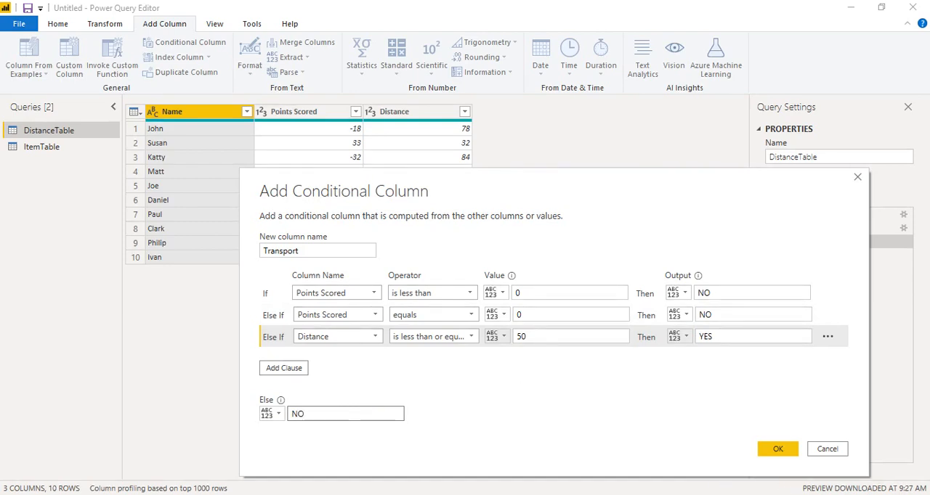
pyautogui.click(785, 494)
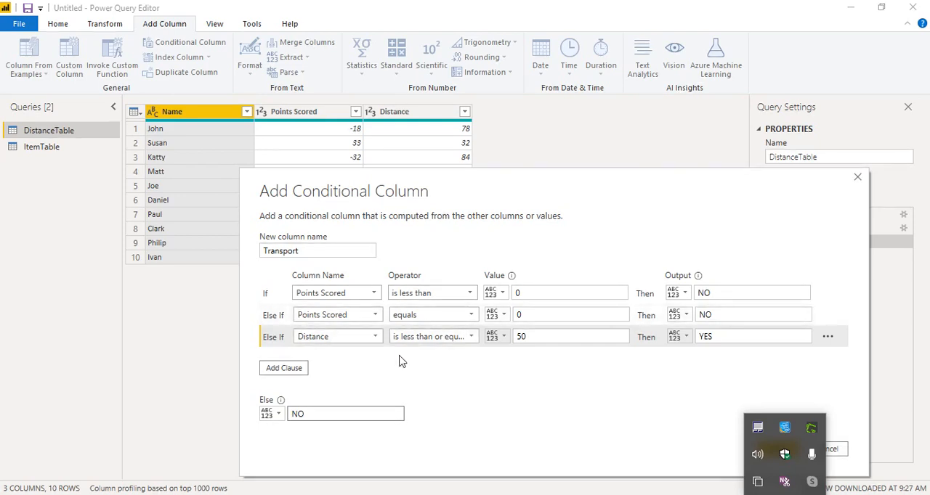
pyautogui.click(534, 337)
pyautogui.click(717, 338)
pyautogui.moveTo(641, 179); pyautogui.dragTo(579, 114)
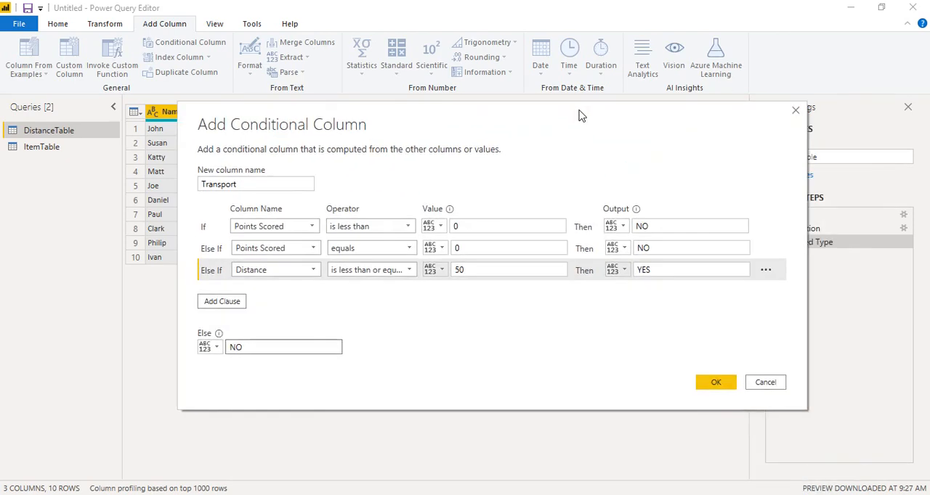
pyautogui.click(712, 385)
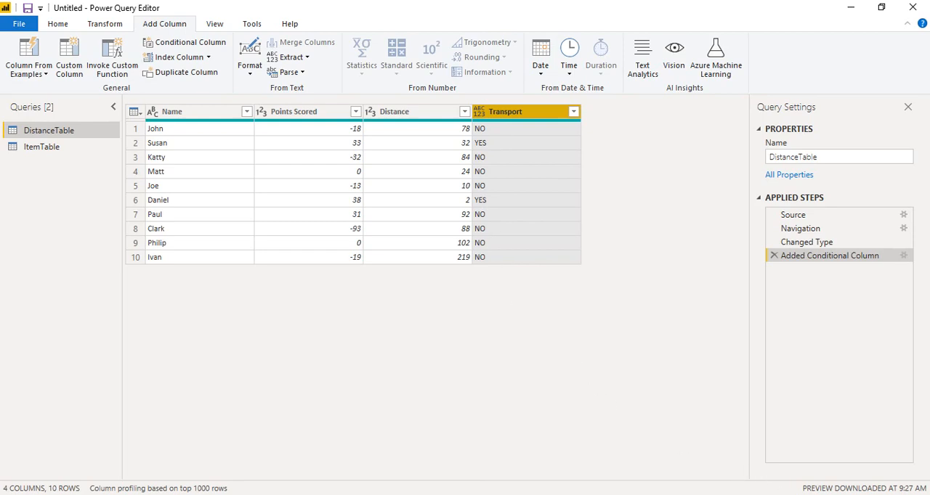
pyautogui.click(784, 493)
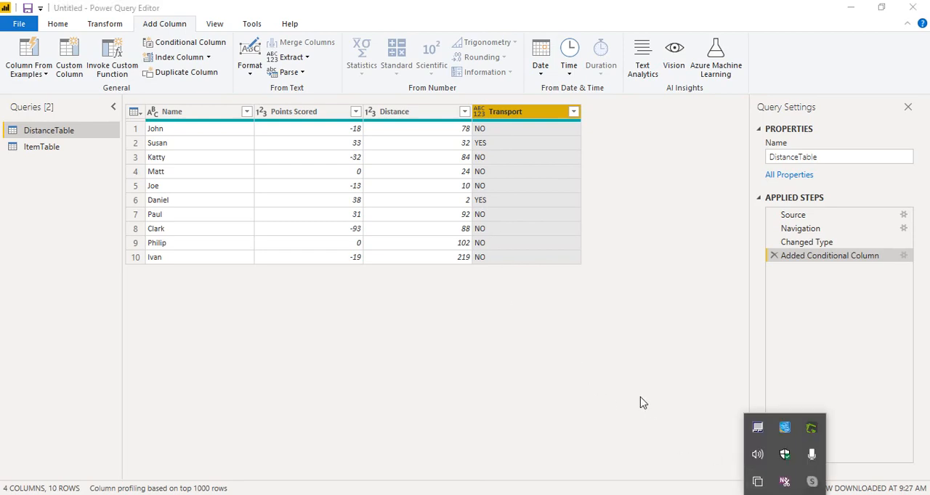